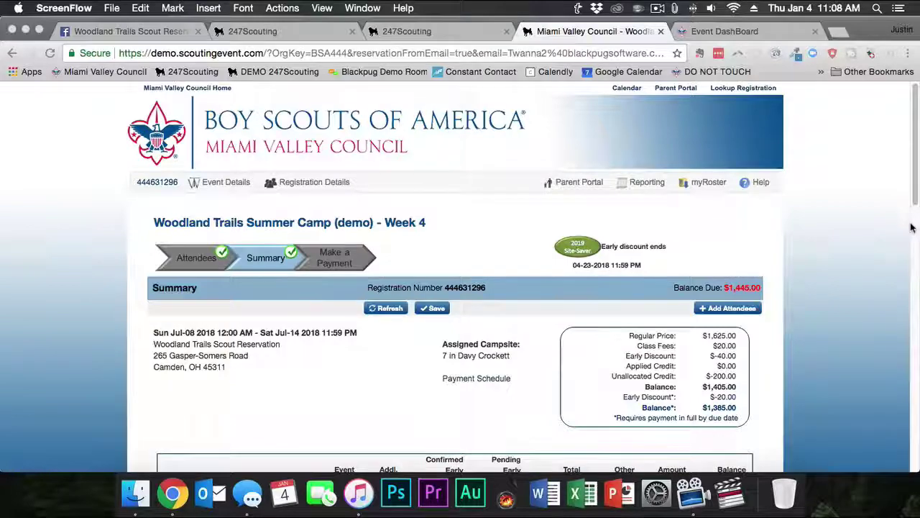
Examine the camp registration's Summary page, including the pricing box and the cost breakdown by registrant type
{"action": "scroll", "coordinate": [911, 228], "scroll_direction": "down", "scroll_amount": 5}
{"action": "scroll", "coordinate": [907, 227], "scroll_direction": "up", "scroll_amount": 2}
{"action": "scroll", "coordinate": [908, 227], "scroll_direction": "up", "scroll_amount": 2}
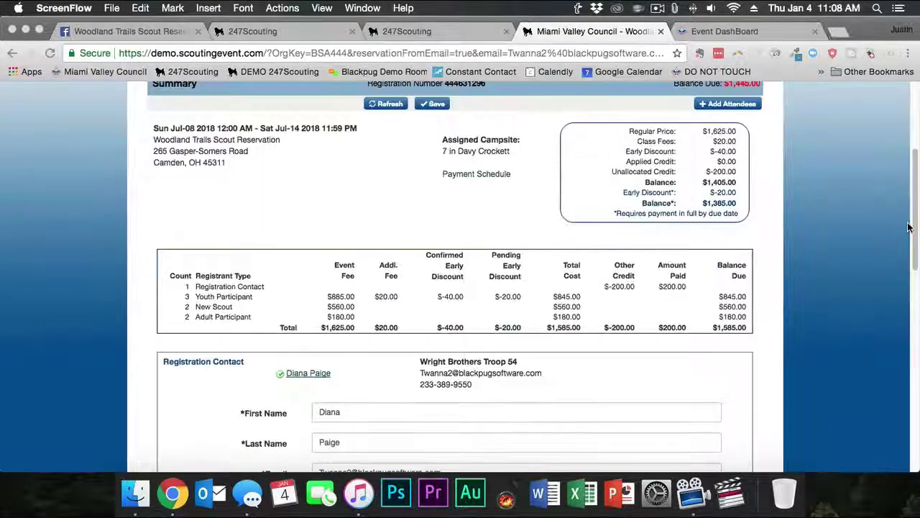
{"action": "scroll", "coordinate": [907, 227], "scroll_direction": "up", "scroll_amount": 1}
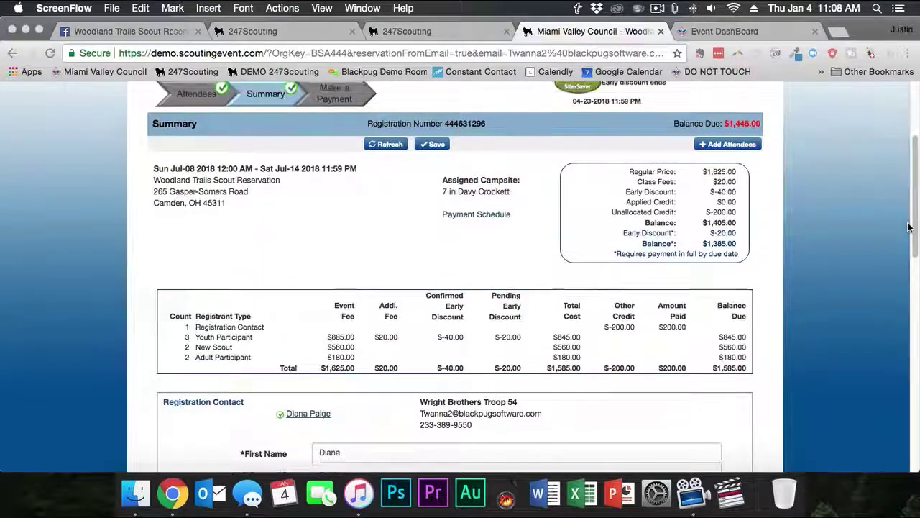
{"action": "scroll", "coordinate": [907, 227], "scroll_direction": "up", "scroll_amount": 2}
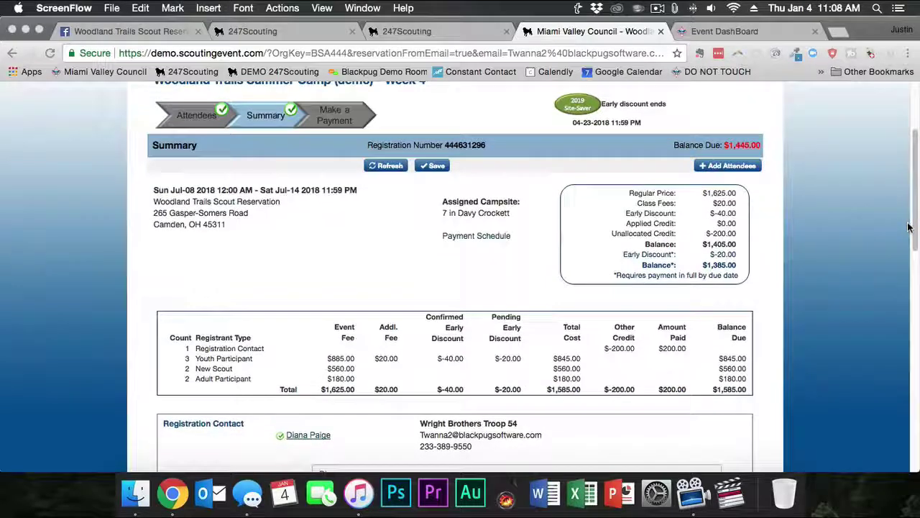
{"action": "scroll", "coordinate": [908, 227], "scroll_direction": "up", "scroll_amount": 2}
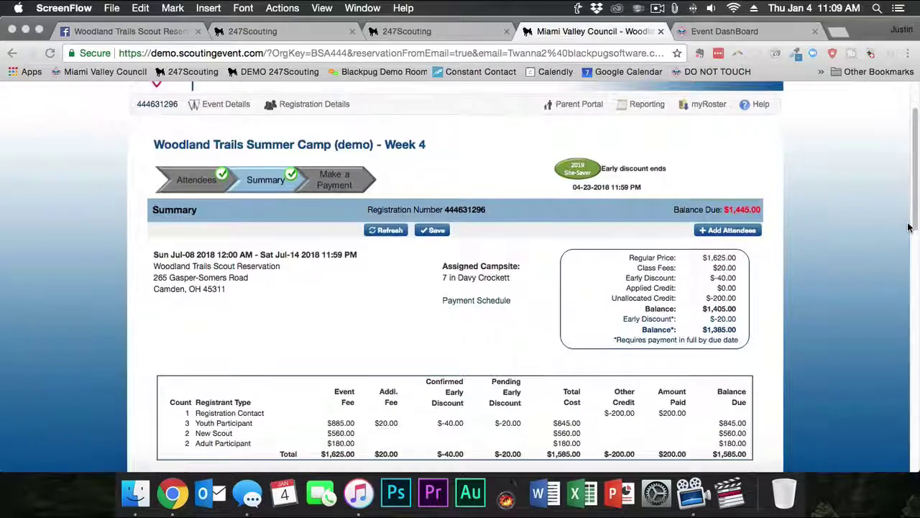
{"action": "scroll", "coordinate": [908, 228], "scroll_direction": "up", "scroll_amount": 1}
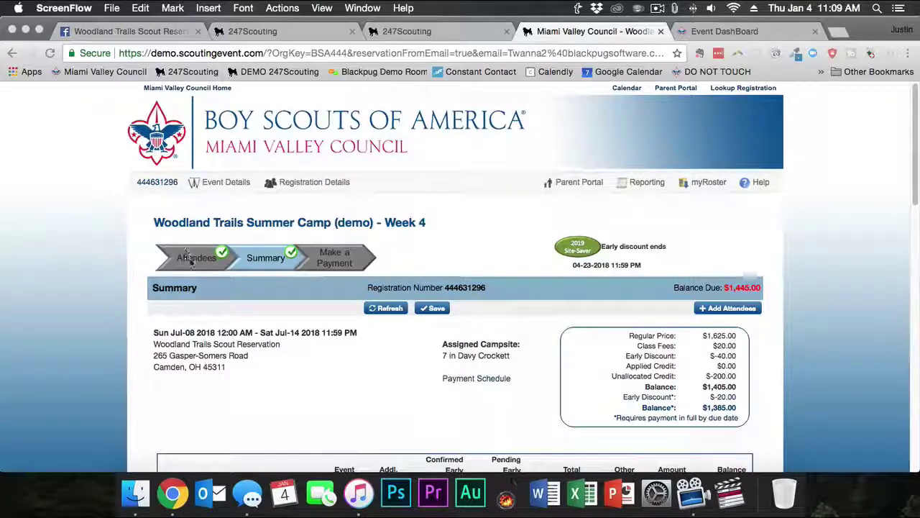
{"action": "scroll", "coordinate": [358, 288], "scroll_direction": "down", "scroll_amount": 1}
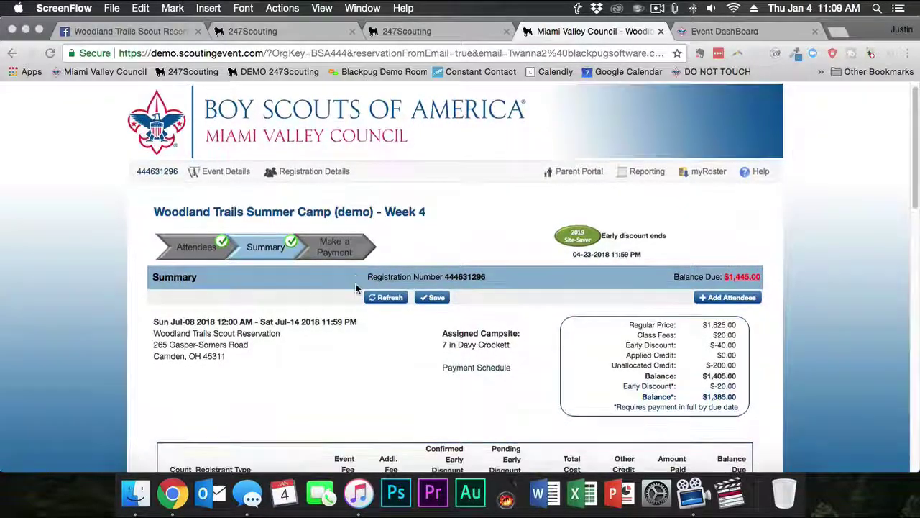
{"action": "scroll", "coordinate": [357, 288], "scroll_direction": "up", "scroll_amount": 1}
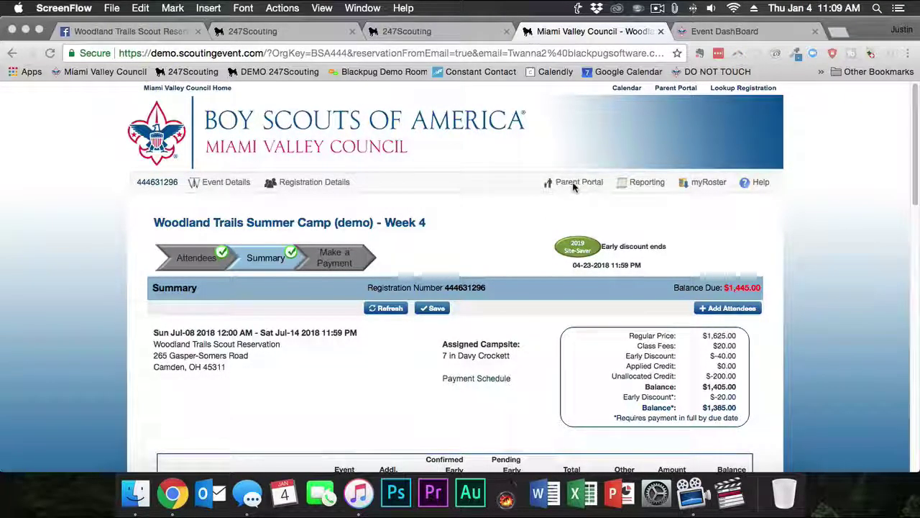
Open the Parent Portal settings of this registration and enable Use Parent Portal
{"action": "left_click", "coordinate": [523, 221]}
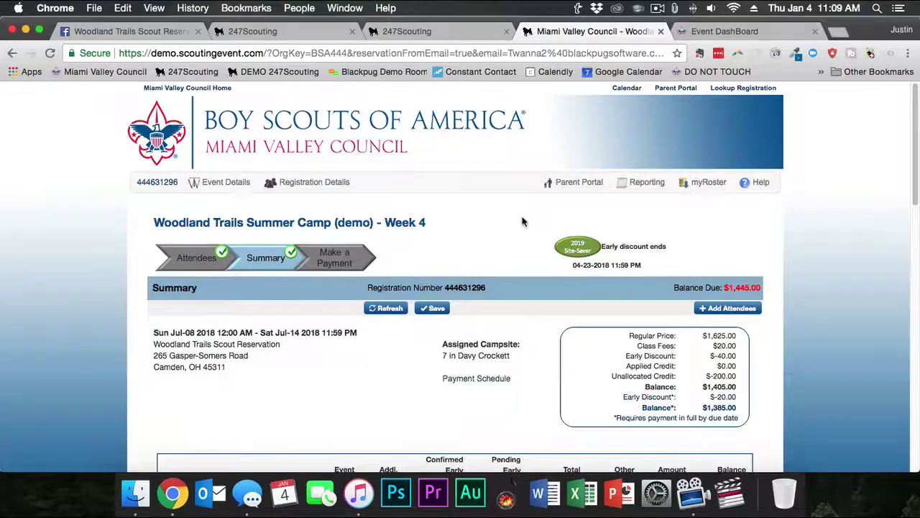
{"action": "left_click", "coordinate": [580, 184]}
{"action": "scroll", "coordinate": [632, 208], "scroll_direction": "down", "scroll_amount": 5}
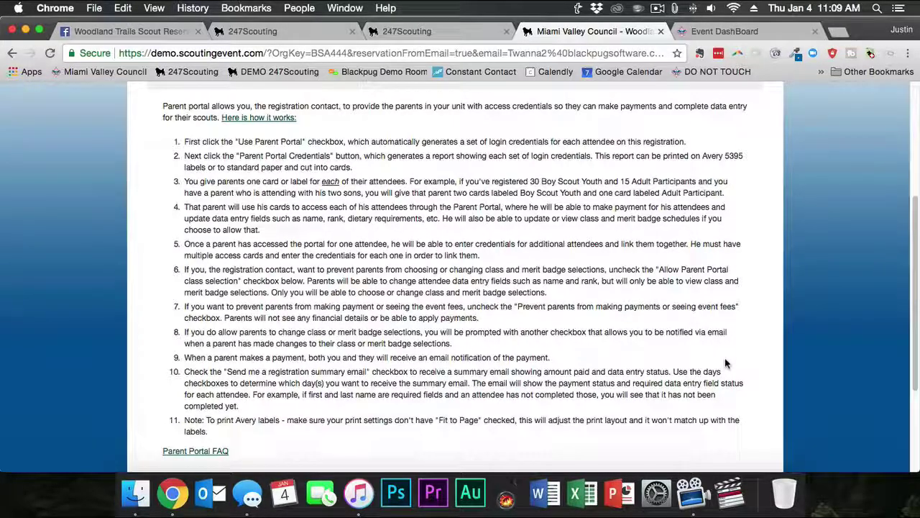
{"action": "scroll", "coordinate": [535, 353], "scroll_direction": "down", "scroll_amount": 1}
{"action": "scroll", "coordinate": [375, 323], "scroll_direction": "down", "scroll_amount": 2}
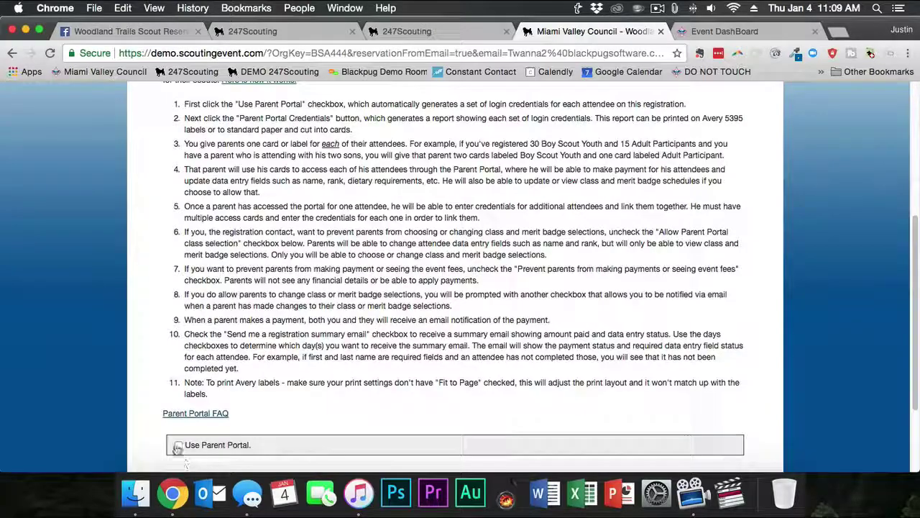
{"action": "left_click", "coordinate": [179, 445]}
{"action": "scroll", "coordinate": [425, 356], "scroll_direction": "down", "scroll_amount": 3}
{"action": "scroll", "coordinate": [426, 350], "scroll_direction": "down", "scroll_amount": 2}
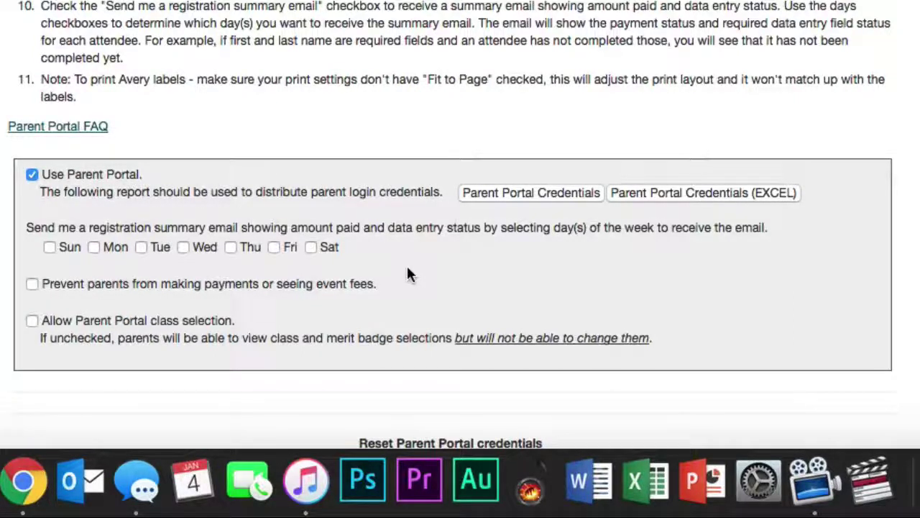
Schedule the registration summary email for every day from Sunday to Saturday and allow Parent Portal class selection
{"action": "left_click", "coordinate": [49, 251]}
{"action": "left_click", "coordinate": [93, 251]}
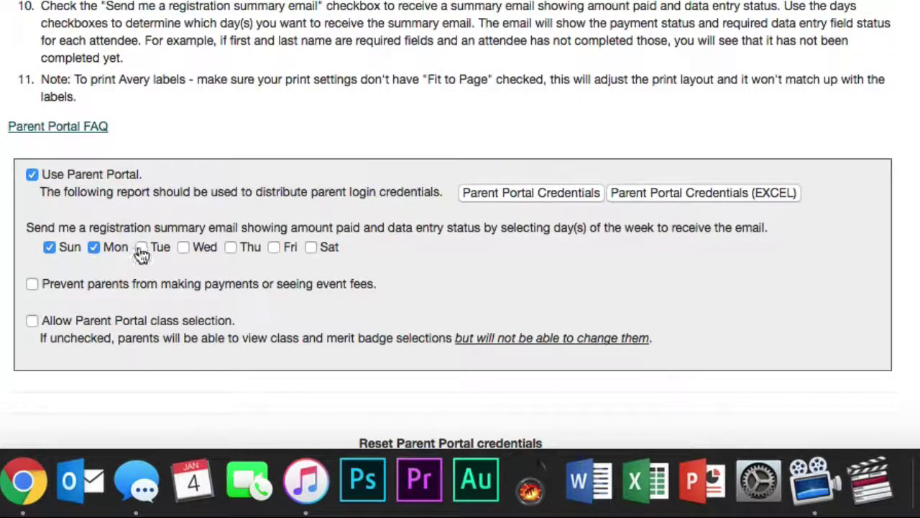
{"action": "left_click", "coordinate": [141, 249]}
{"action": "left_click", "coordinate": [184, 249]}
{"action": "left_click", "coordinate": [230, 249]}
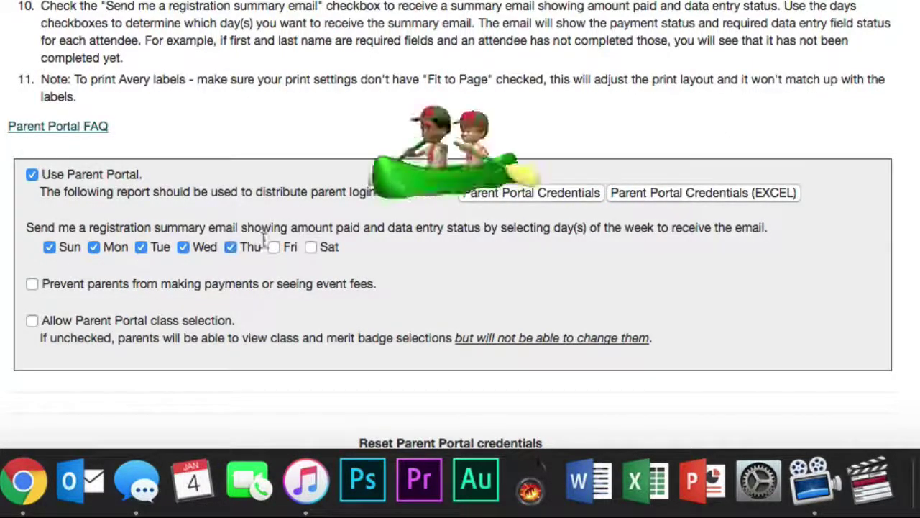
{"action": "left_click", "coordinate": [274, 247]}
{"action": "left_click", "coordinate": [310, 247]}
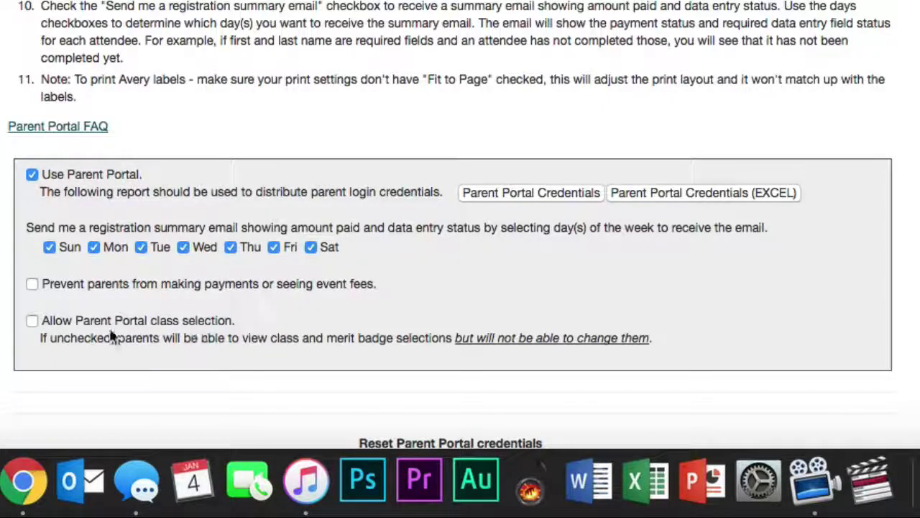
{"action": "left_click", "coordinate": [31, 321]}
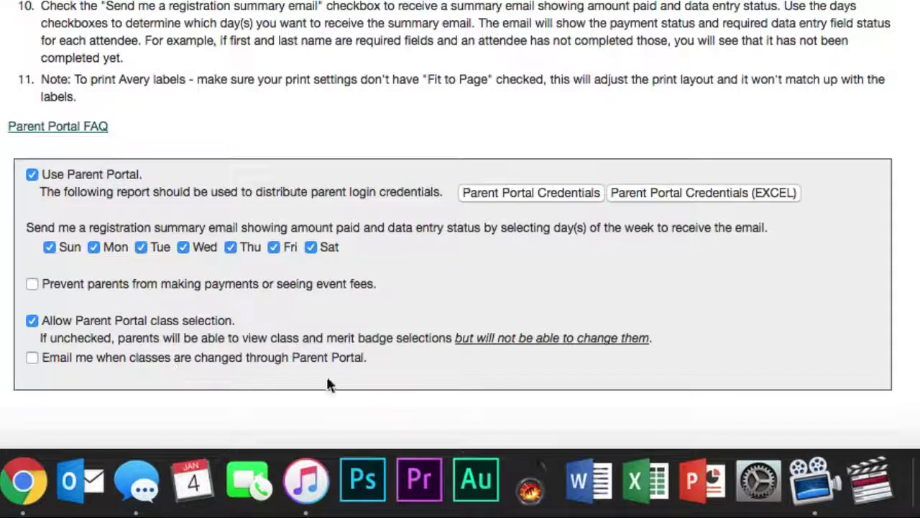
Generate the Parent Portal Credentials report in its non-Excel version and look over the attendee login cards
{"action": "scroll", "coordinate": [425, 371], "scroll_direction": "down", "scroll_amount": 3}
{"action": "scroll", "coordinate": [431, 363], "scroll_direction": "up", "scroll_amount": 2}
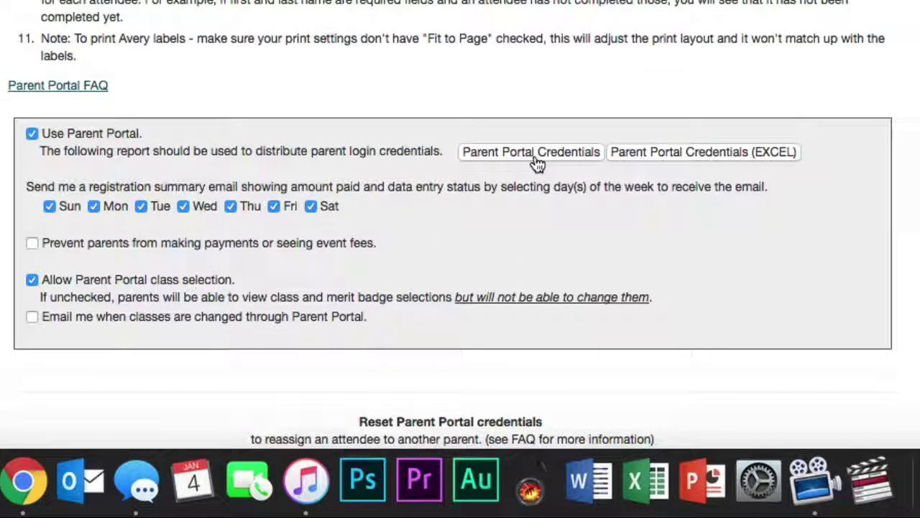
{"action": "left_click", "coordinate": [500, 164]}
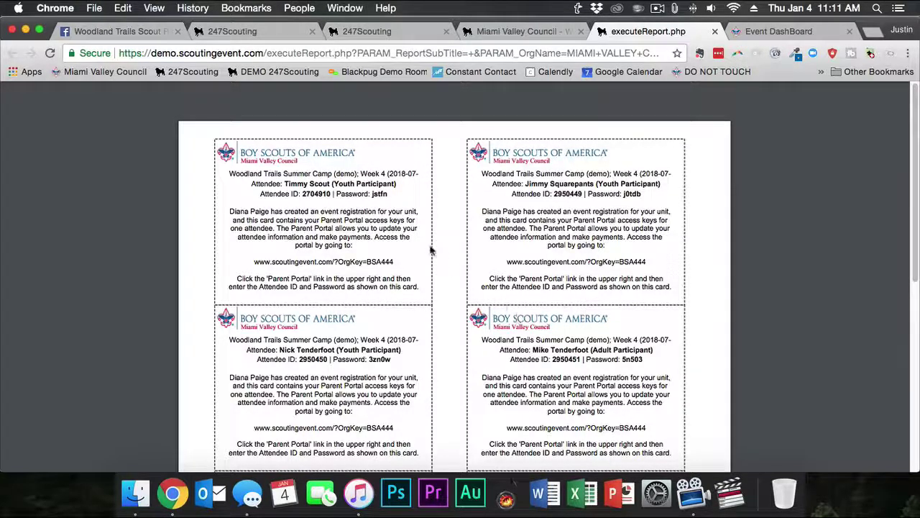
{"action": "double_click", "coordinate": [306, 193]}
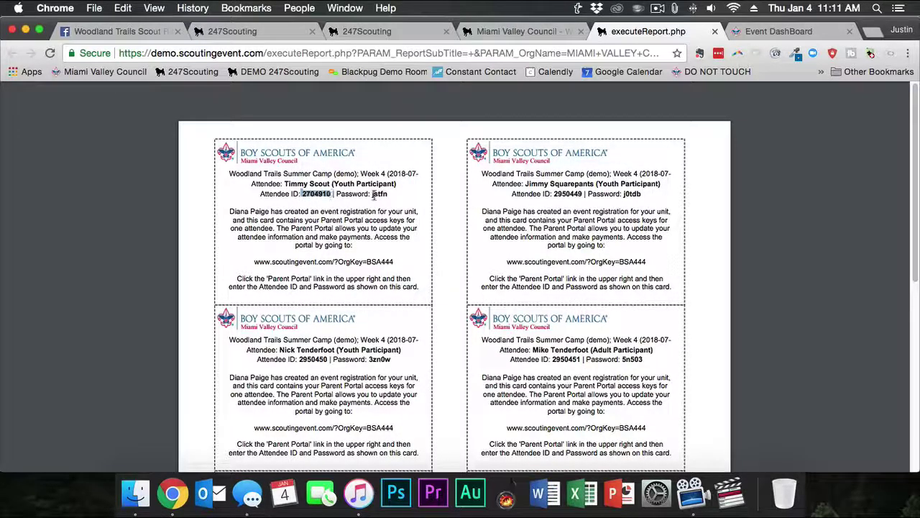
{"action": "left_click", "coordinate": [423, 225]}
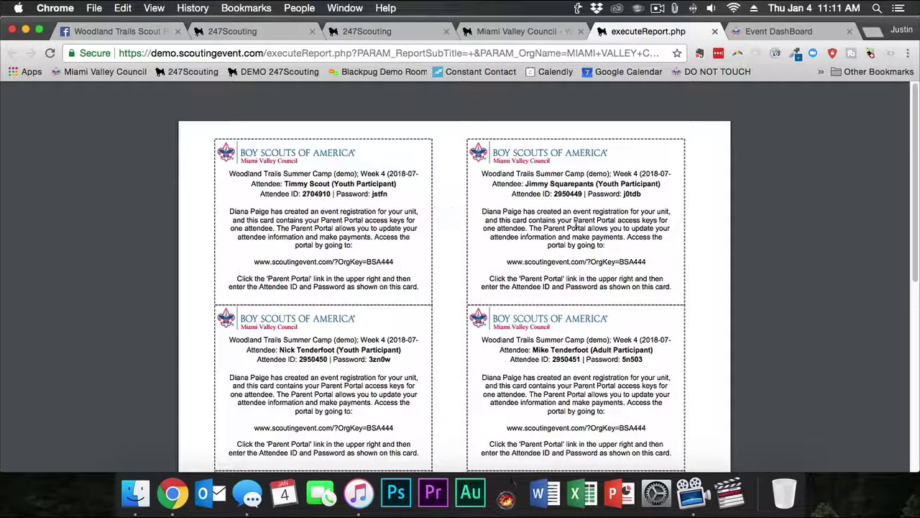
{"action": "scroll", "coordinate": [552, 388], "scroll_direction": "down", "scroll_amount": 5}
{"action": "scroll", "coordinate": [552, 388], "scroll_direction": "up", "scroll_amount": 5}
Copy the attendee ID and the password from the first youth participant's login card
{"action": "double_click", "coordinate": [311, 194]}
{"action": "key", "text": "super+c"}
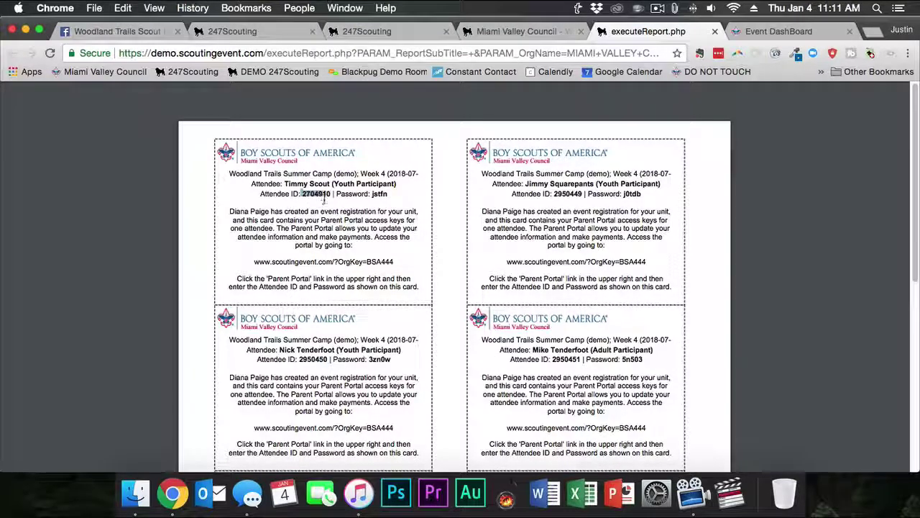
{"action": "double_click", "coordinate": [379, 193]}
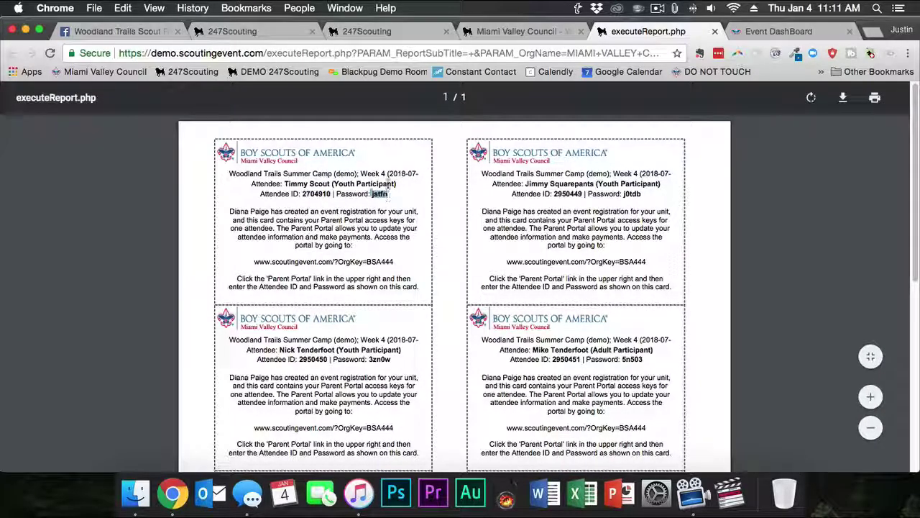
Return to the registration, go to its event details and open the Parent Portal login for the Attendee ID
{"action": "left_click", "coordinate": [521, 31]}
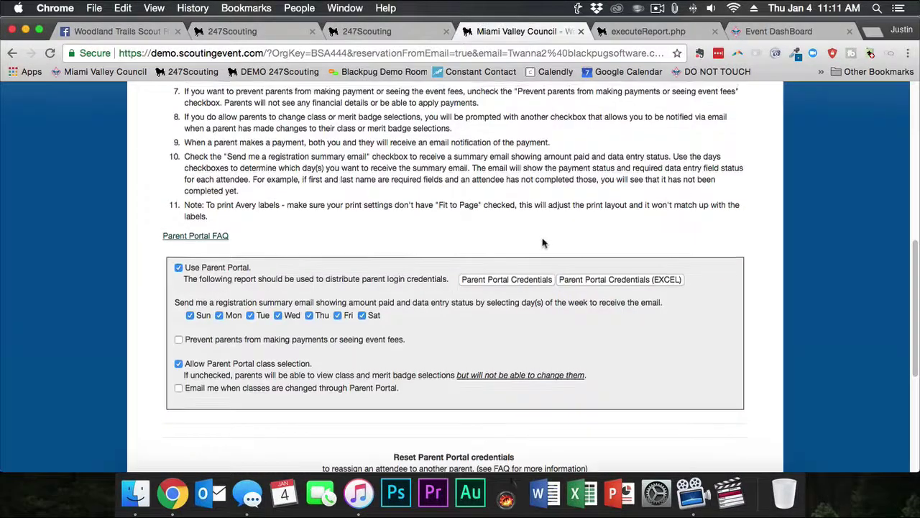
{"action": "scroll", "coordinate": [547, 248], "scroll_direction": "up", "scroll_amount": 10}
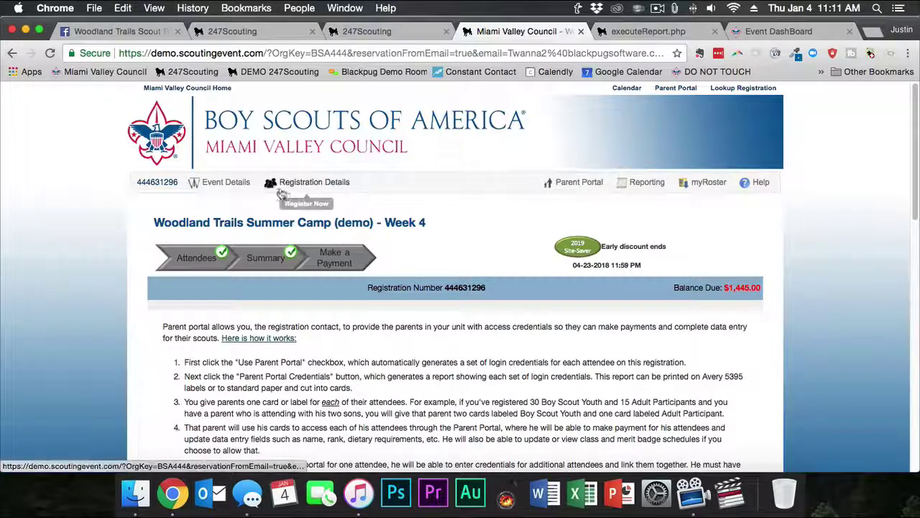
{"action": "left_click", "coordinate": [225, 183]}
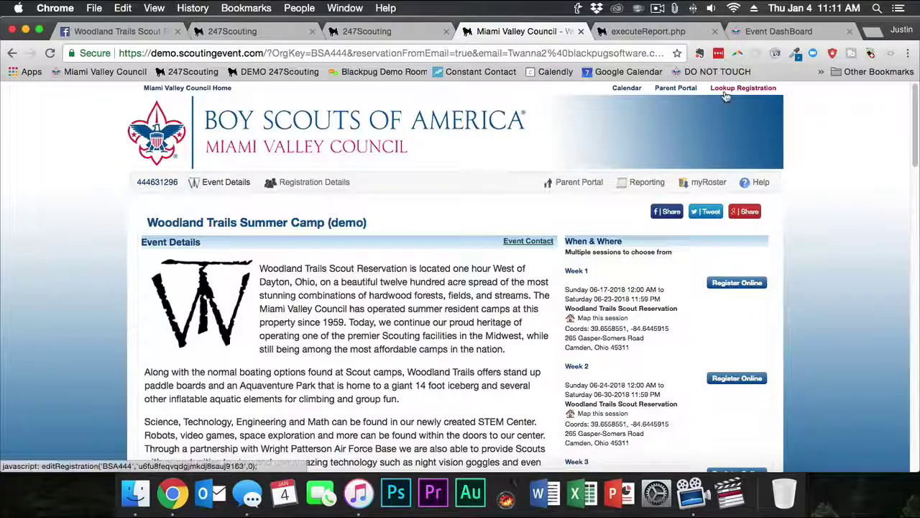
{"action": "left_click", "coordinate": [676, 88]}
{"action": "left_click", "coordinate": [479, 167]}
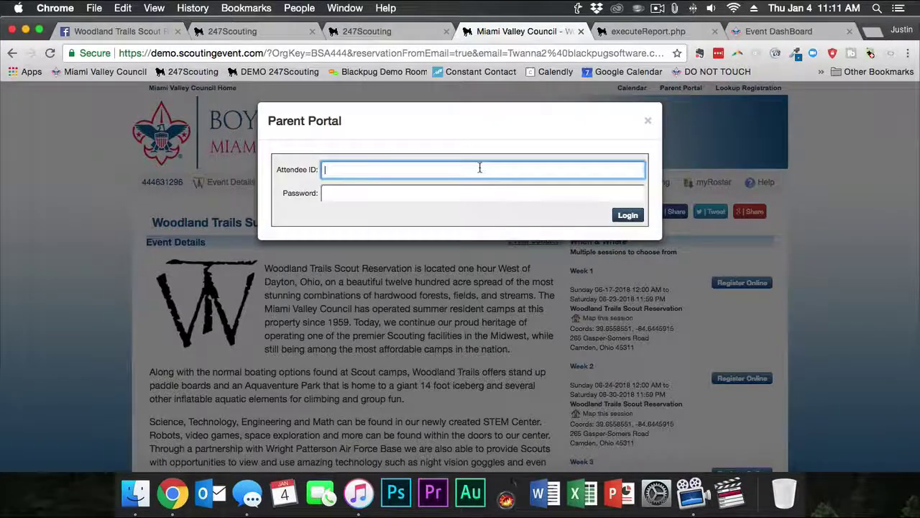
Log in to the Parent Portal with the copied attendee ID and password, and decline saving the login to LastPass
{"action": "left_click", "coordinate": [674, 9]}
{"action": "left_click", "coordinate": [680, 38]}
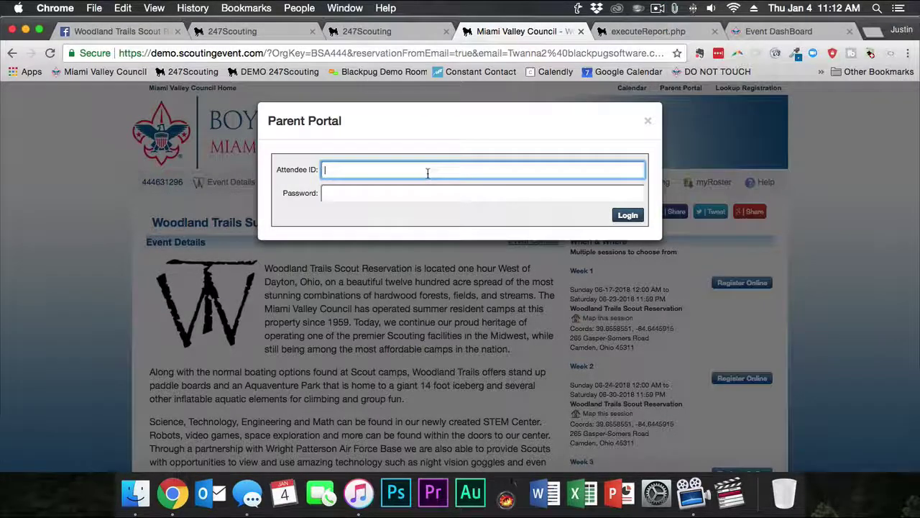
{"action": "key", "text": "super+v"}
{"action": "left_click", "coordinate": [402, 193]}
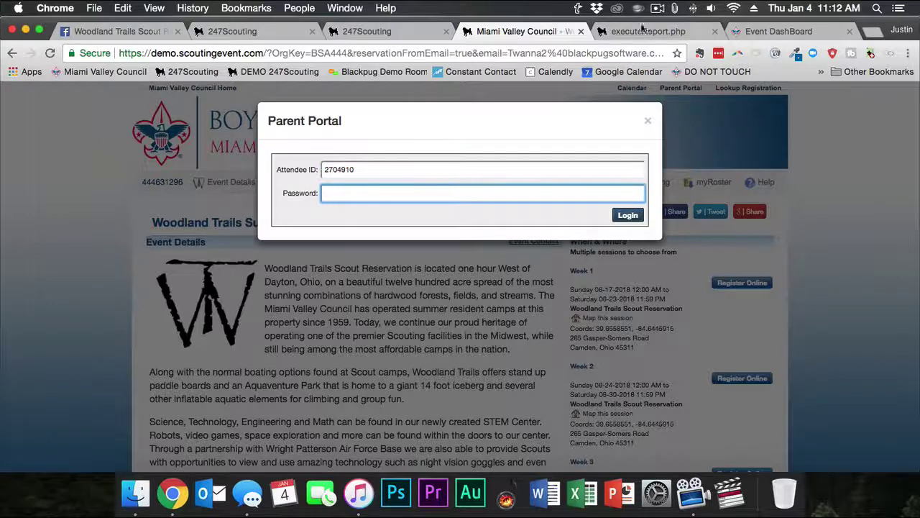
{"action": "left_click", "coordinate": [674, 9]}
{"action": "left_click", "coordinate": [700, 41]}
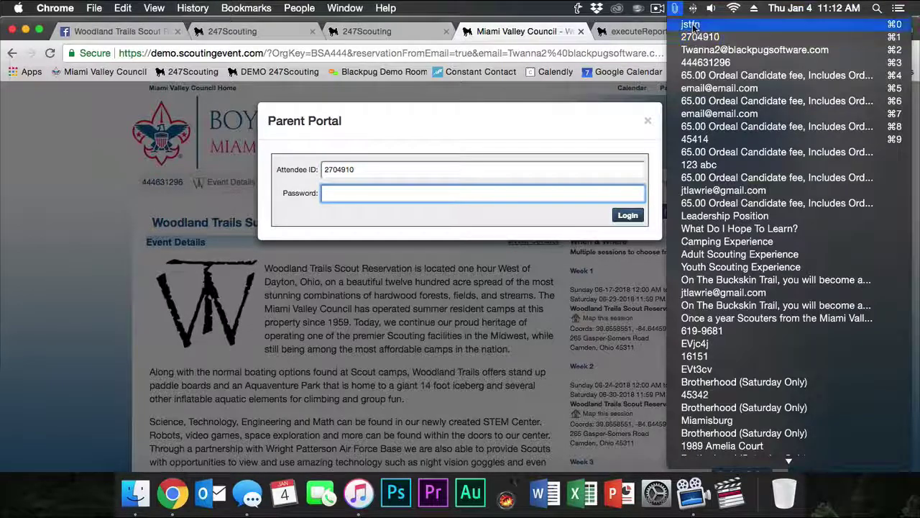
{"action": "key", "text": "super+v"}
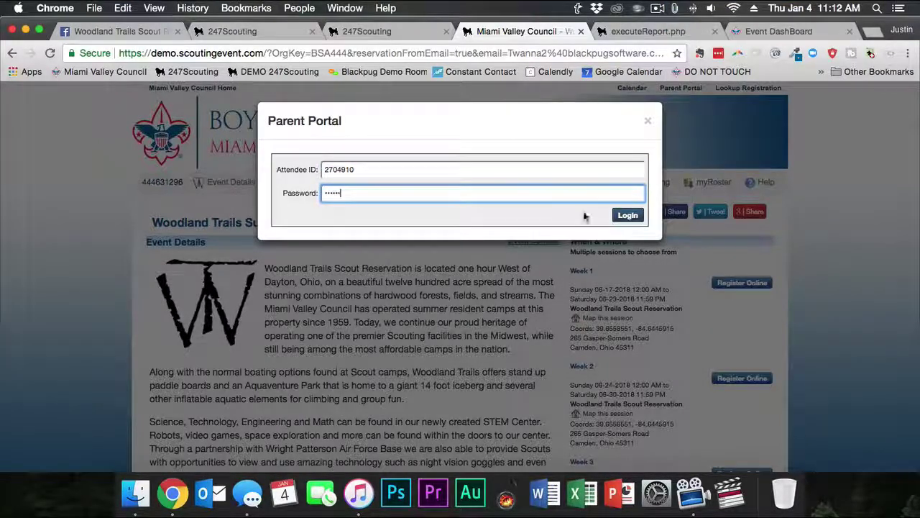
{"action": "left_click", "coordinate": [627, 215]}
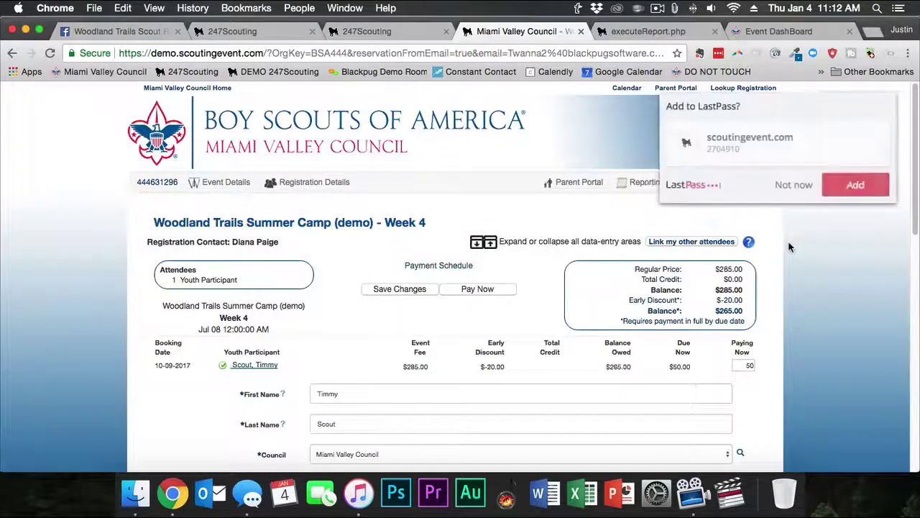
{"action": "left_click", "coordinate": [791, 188]}
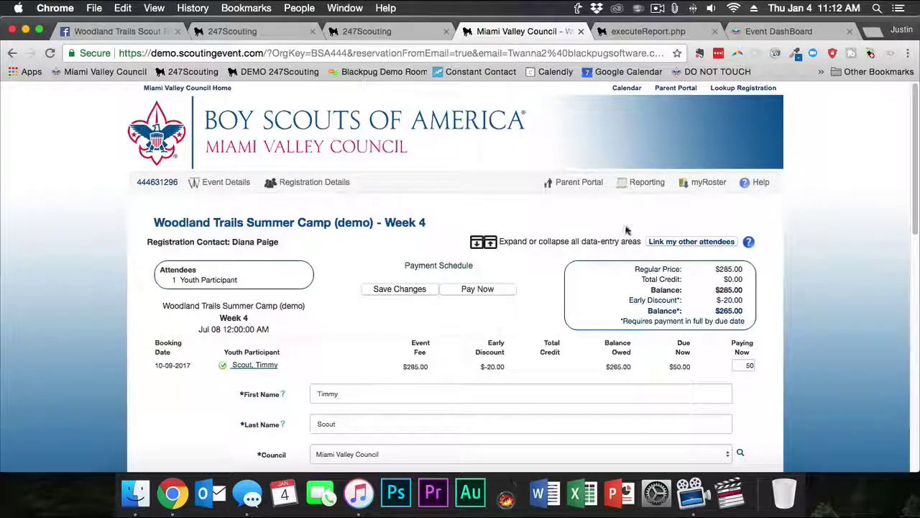
Review the youth participant's fees, personal details and class schedule, and place the cursor in the Email Address field
{"action": "scroll", "coordinate": [633, 233], "scroll_direction": "down", "scroll_amount": 3}
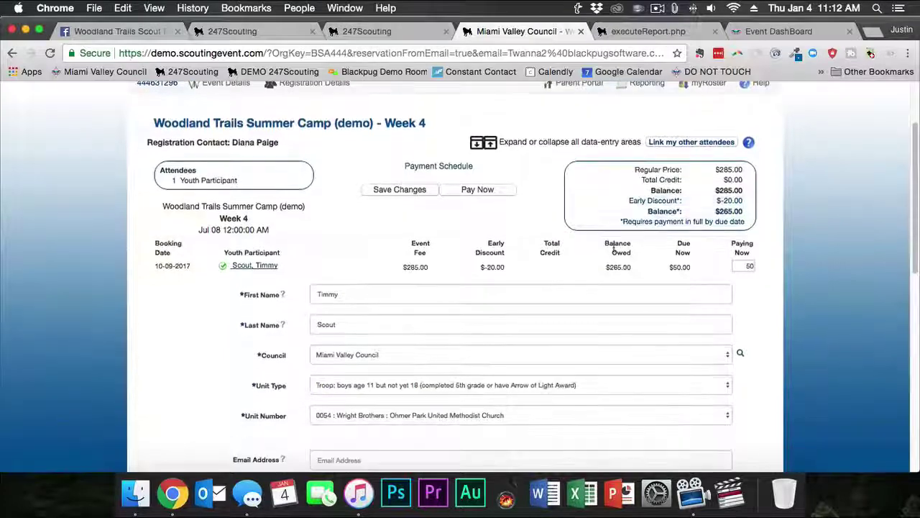
{"action": "scroll", "coordinate": [615, 248], "scroll_direction": "down", "scroll_amount": 2}
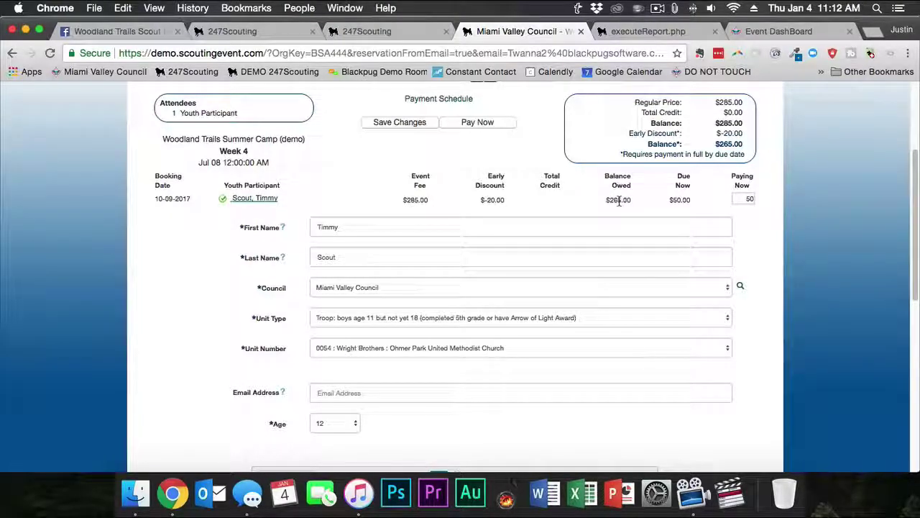
{"action": "scroll", "coordinate": [615, 247], "scroll_direction": "down", "scroll_amount": 3}
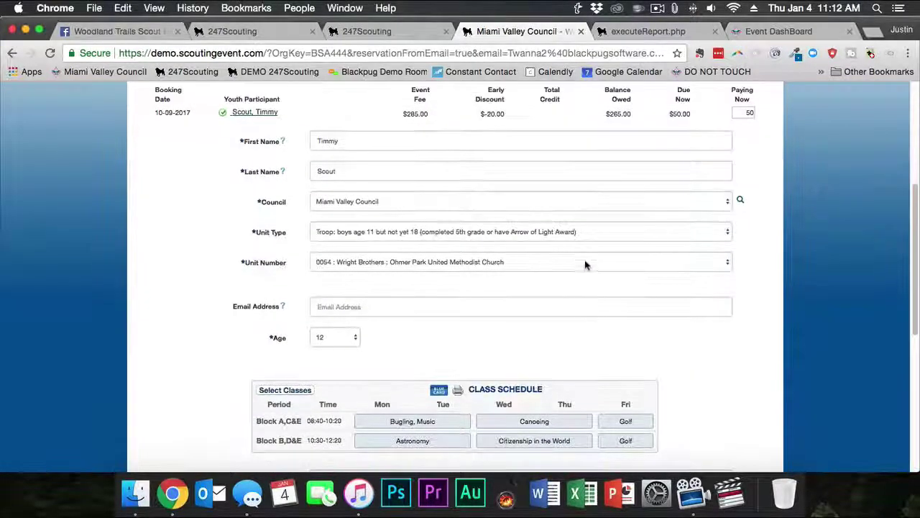
{"action": "left_click", "coordinate": [353, 310]}
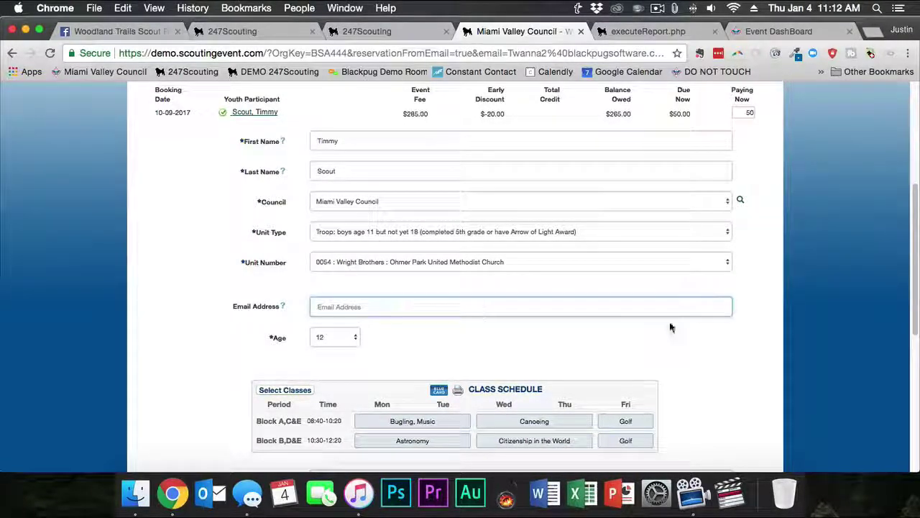
Leave the email field, open the participant's class selection to review the enrolled merit badge classes, and return to the class schedule
{"action": "left_click", "coordinate": [708, 330]}
{"action": "scroll", "coordinate": [710, 330], "scroll_direction": "down", "scroll_amount": 2}
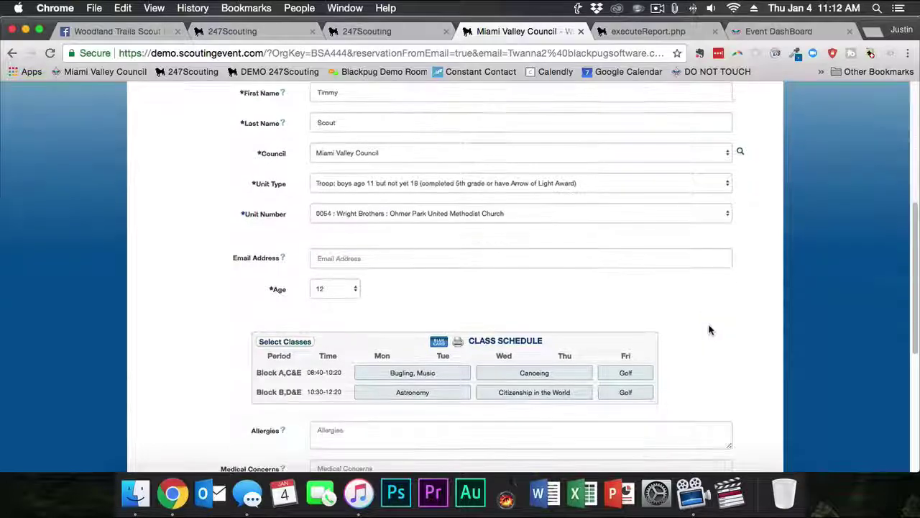
{"action": "scroll", "coordinate": [701, 323], "scroll_direction": "down", "scroll_amount": 2}
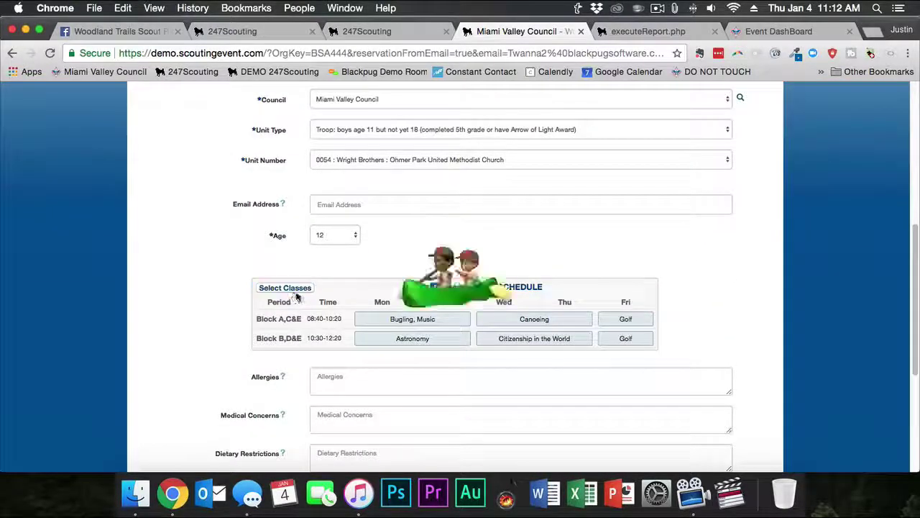
{"action": "scroll", "coordinate": [776, 364], "scroll_direction": "down", "scroll_amount": 2}
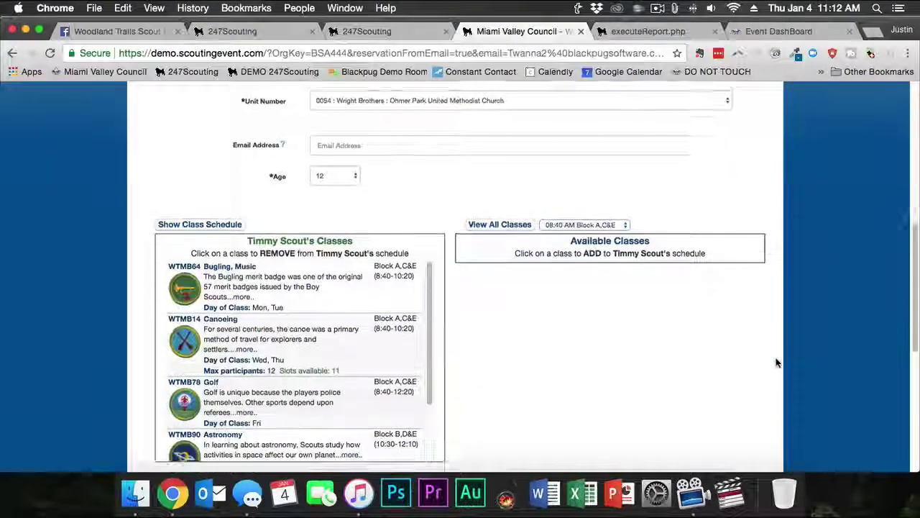
{"action": "scroll", "coordinate": [762, 365], "scroll_direction": "down", "scroll_amount": 2}
{"action": "scroll", "coordinate": [389, 317], "scroll_direction": "down", "scroll_amount": 2}
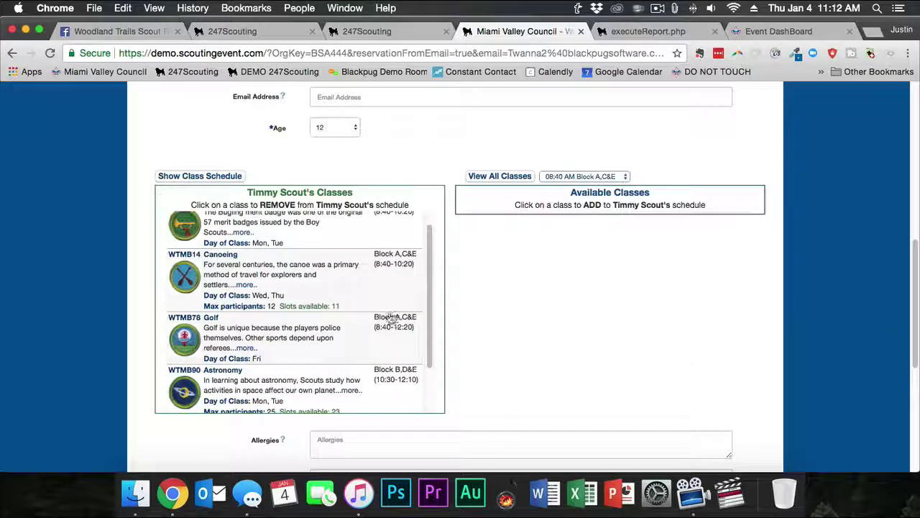
{"action": "scroll", "coordinate": [373, 358], "scroll_direction": "down", "scroll_amount": 3}
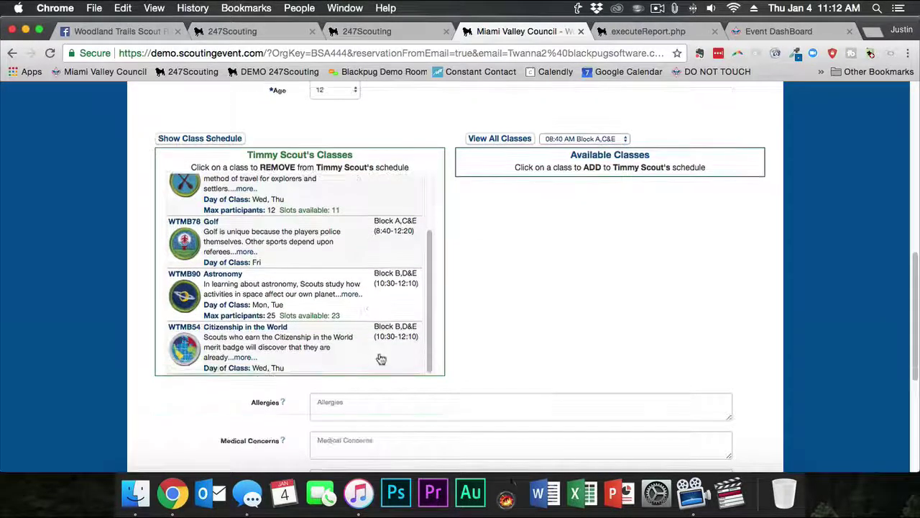
{"action": "left_click", "coordinate": [207, 138]}
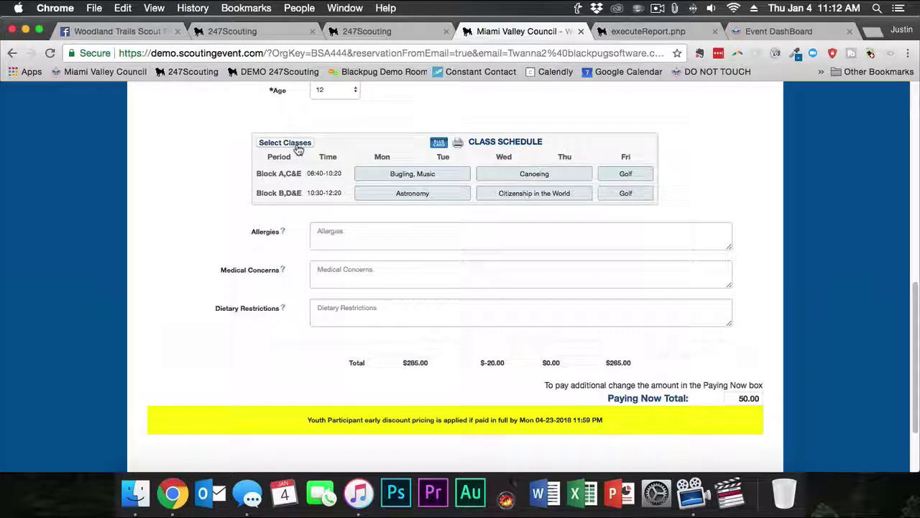
{"action": "scroll", "coordinate": [528, 184], "scroll_direction": "up", "scroll_amount": 1}
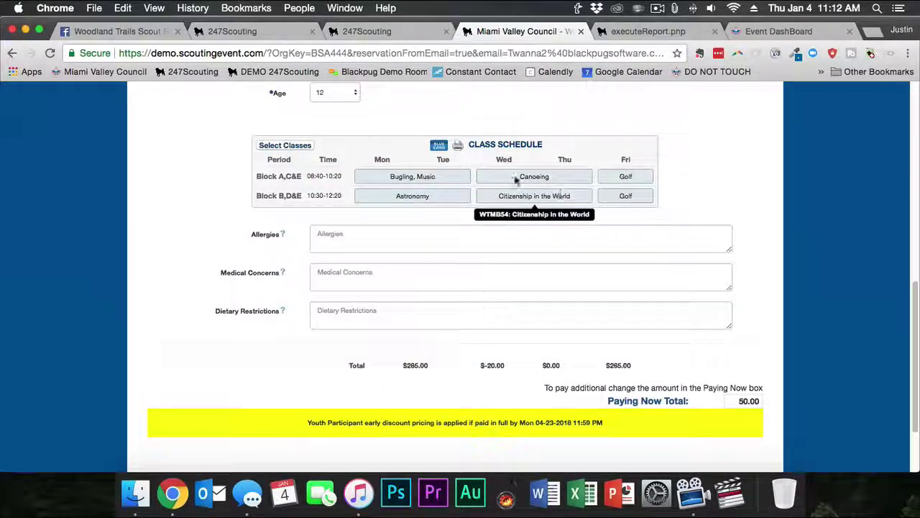
Reopen the class selection, remove Citizenship in the World from the participant's classes and add Swimming in Block B,D&E instead
{"action": "left_click", "coordinate": [299, 147]}
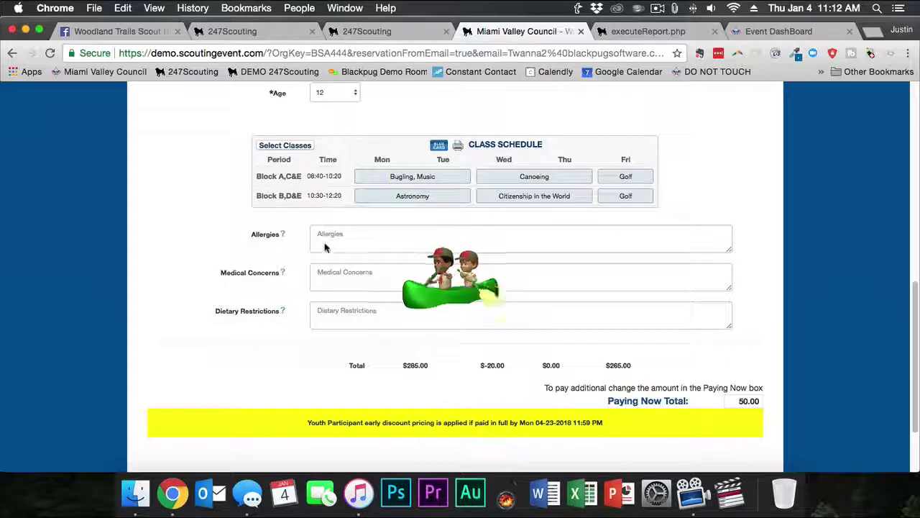
{"action": "scroll", "coordinate": [314, 268], "scroll_direction": "down", "scroll_amount": 6}
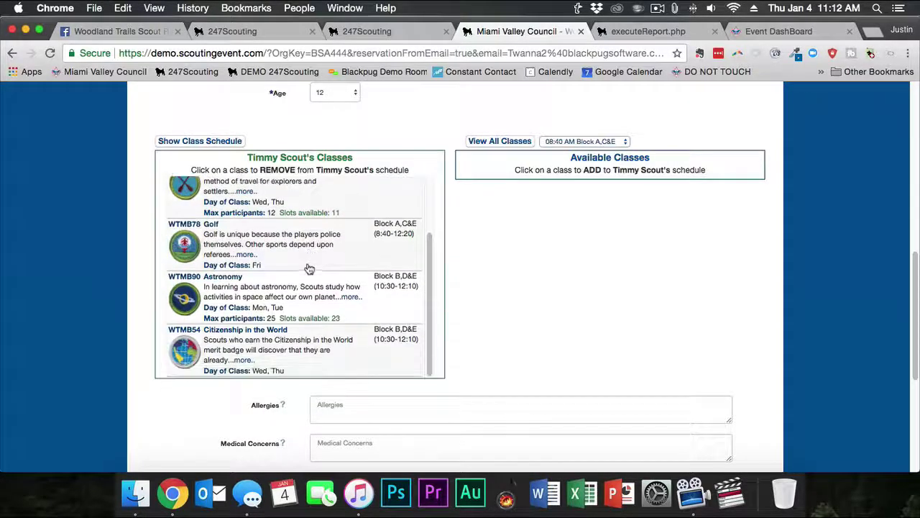
{"action": "left_click", "coordinate": [257, 329]}
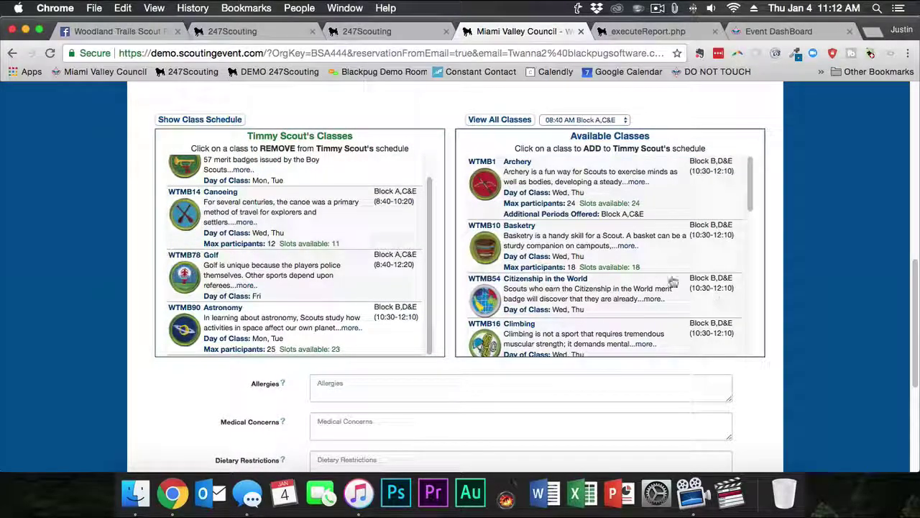
{"action": "scroll", "coordinate": [637, 257], "scroll_direction": "down", "scroll_amount": 3}
{"action": "scroll", "coordinate": [637, 257], "scroll_direction": "down", "scroll_amount": 10}
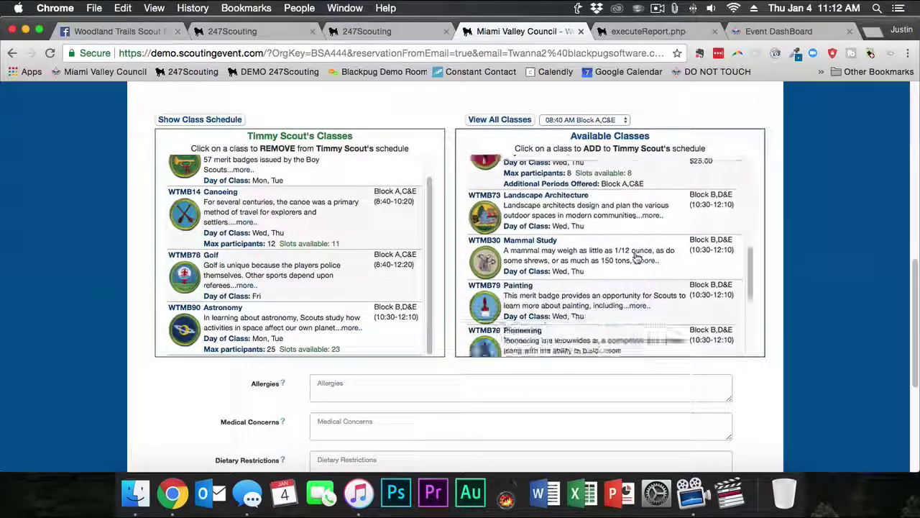
{"action": "scroll", "coordinate": [635, 257], "scroll_direction": "down", "scroll_amount": 5}
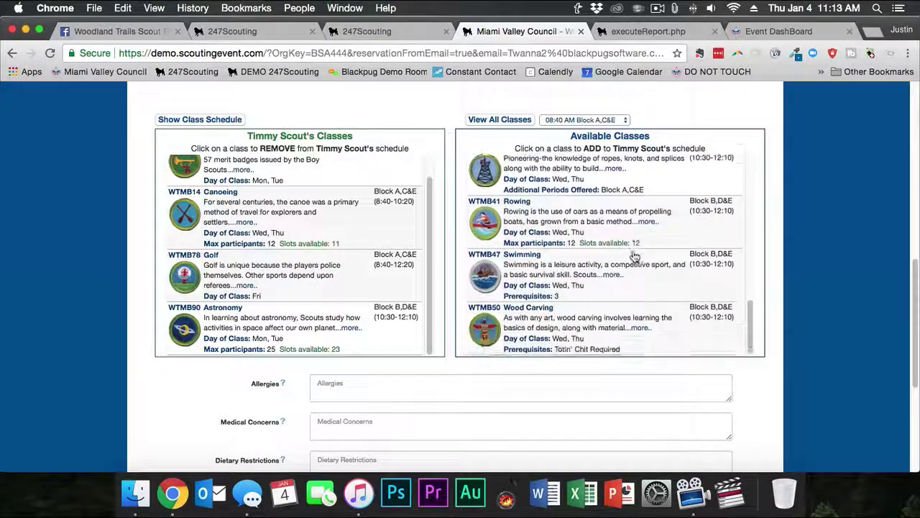
{"action": "left_click", "coordinate": [640, 273]}
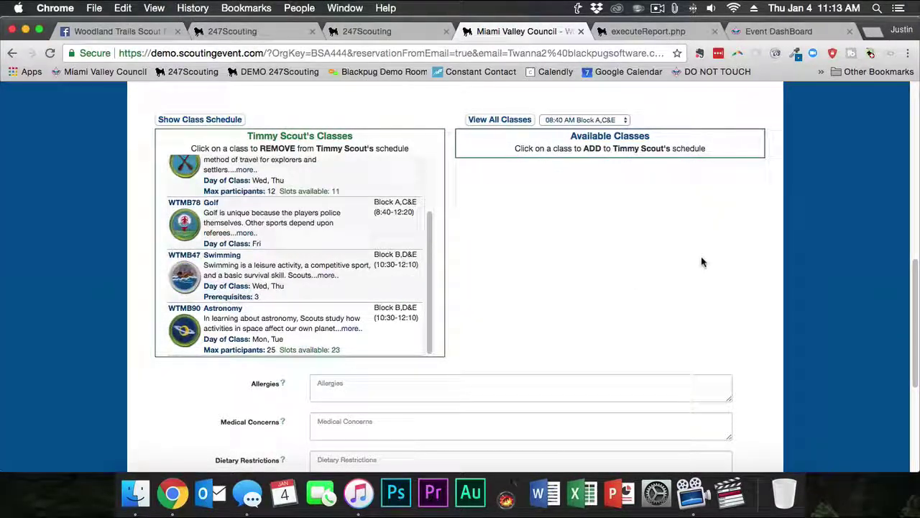
Review the participant's updated class list, display it as the class schedule, and point out the option for printing the schedule
{"action": "scroll", "coordinate": [294, 285], "scroll_direction": "up", "scroll_amount": 4}
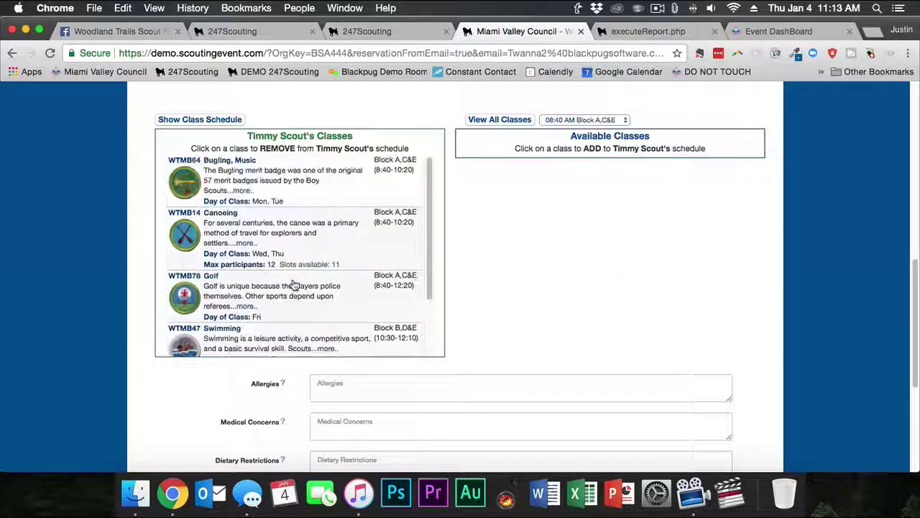
{"action": "scroll", "coordinate": [294, 285], "scroll_direction": "up", "scroll_amount": 2}
{"action": "left_click", "coordinate": [205, 199]}
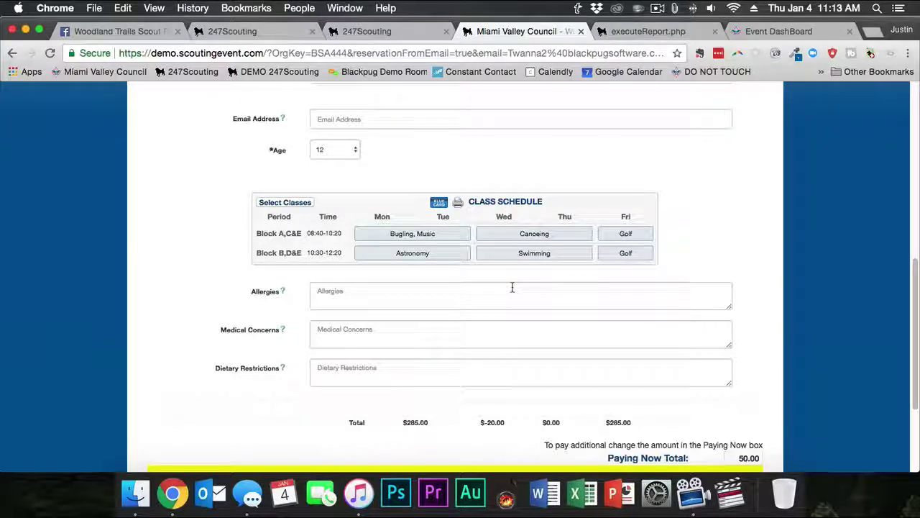
{"action": "left_click", "coordinate": [458, 202]}
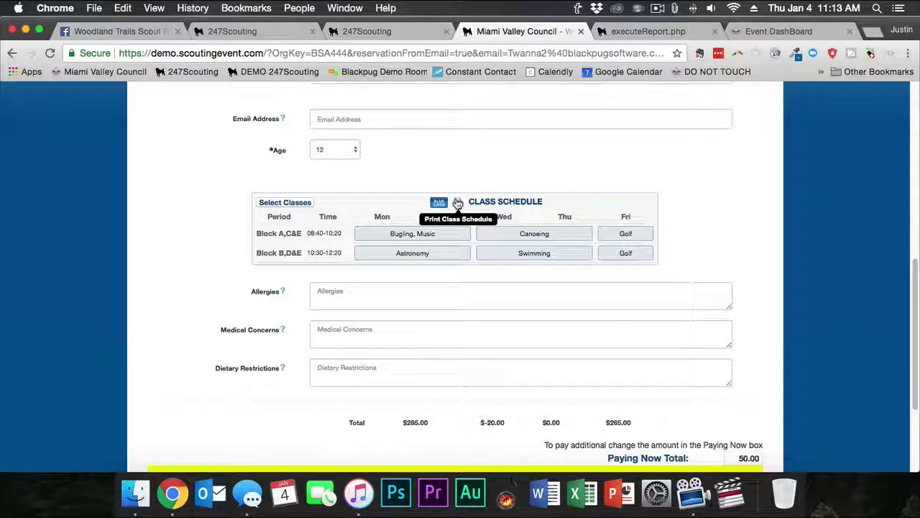
Check the paying-now total, start the payment for the registration, and agree to the council policies
{"action": "scroll", "coordinate": [457, 212], "scroll_direction": "down", "scroll_amount": 5}
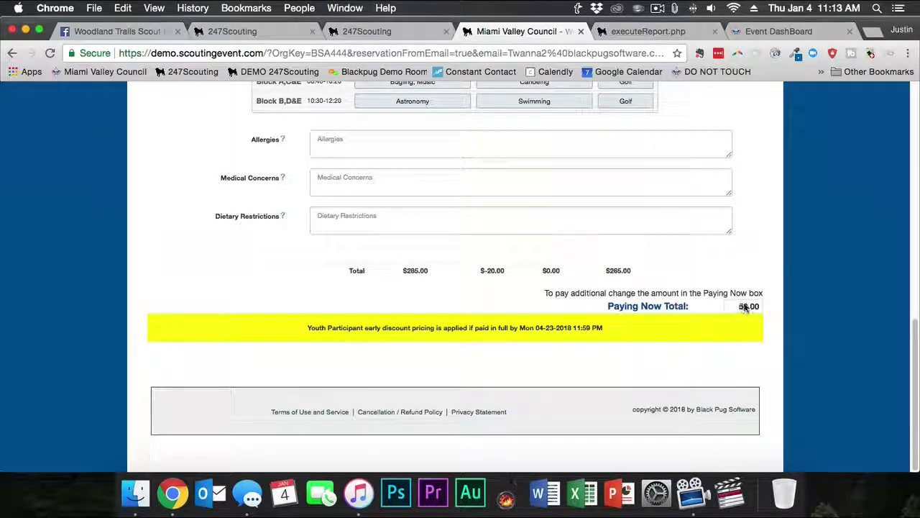
{"action": "scroll", "coordinate": [767, 314], "scroll_direction": "up", "scroll_amount": 12}
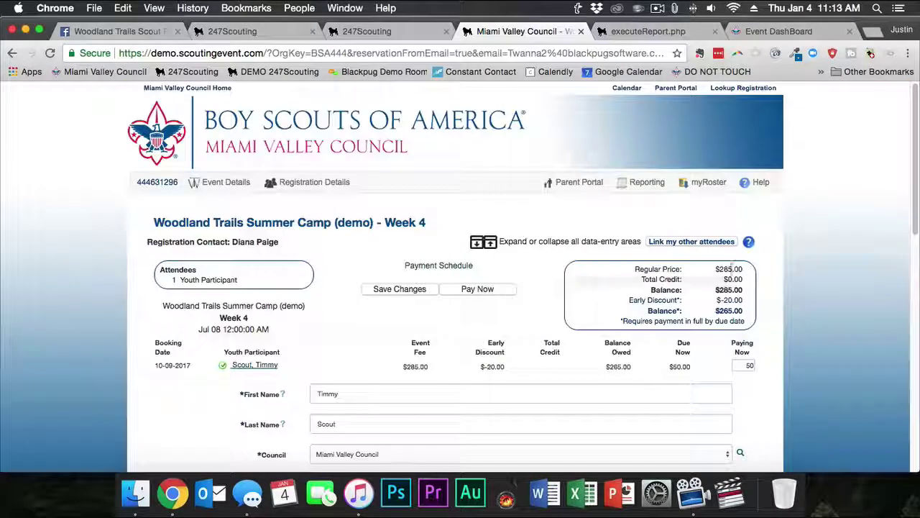
{"action": "left_click", "coordinate": [461, 294]}
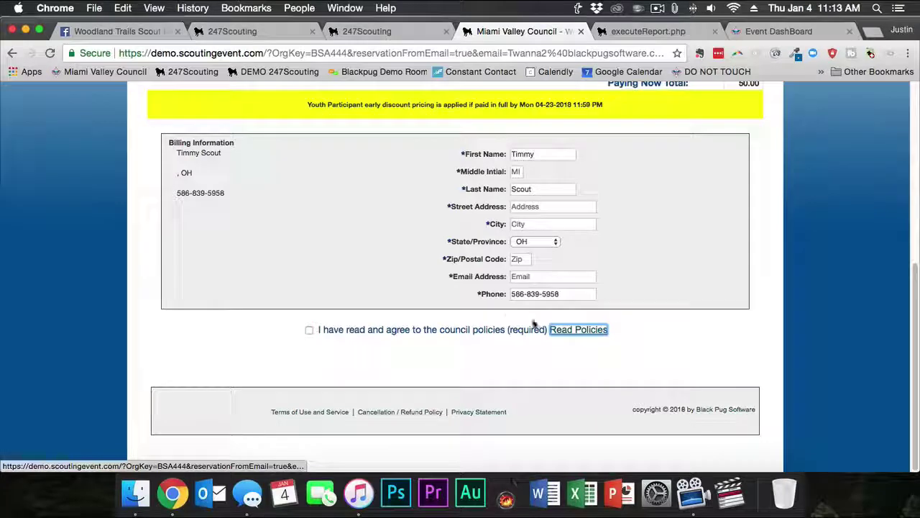
{"action": "left_click", "coordinate": [308, 331]}
Examine the credit card and eCheck payment options, the bank routing fields and the billing information form
{"action": "scroll", "coordinate": [308, 333], "scroll_direction": "down", "scroll_amount": 5}
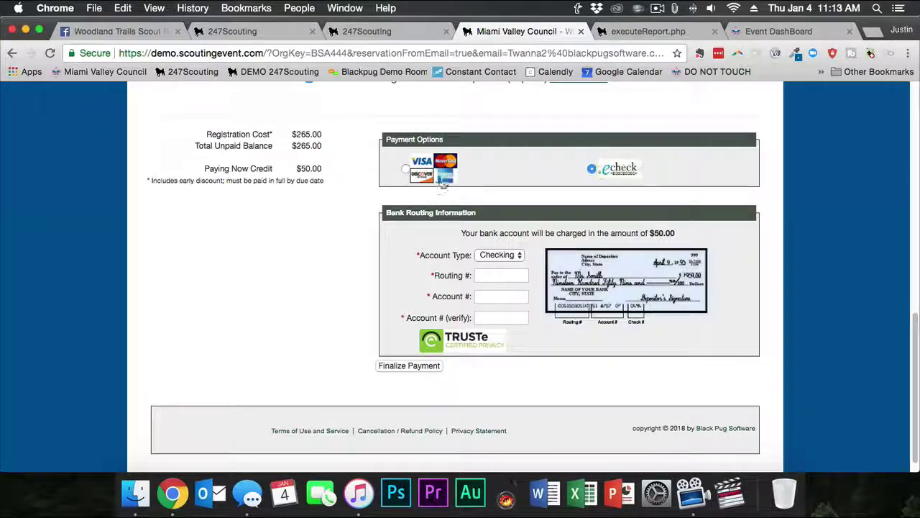
{"action": "scroll", "coordinate": [806, 288], "scroll_direction": "up", "scroll_amount": 10}
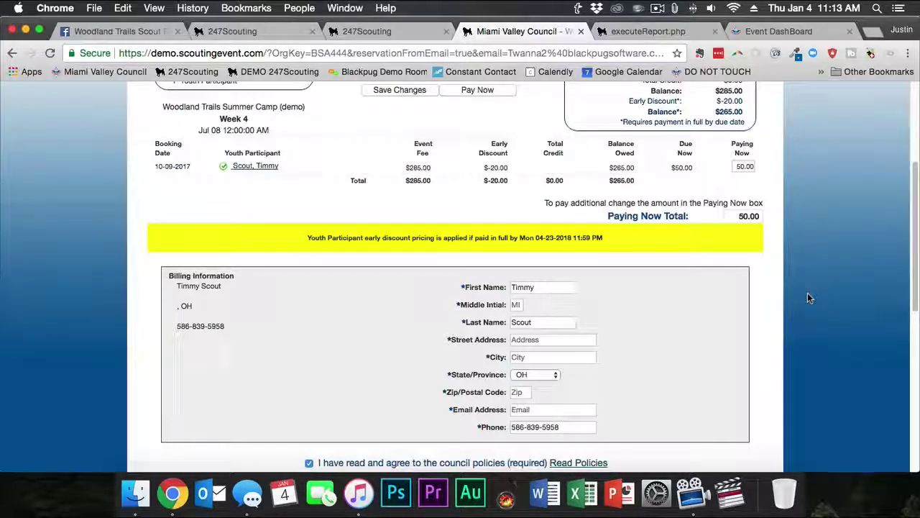
{"action": "scroll", "coordinate": [809, 297], "scroll_direction": "down", "scroll_amount": 4}
{"action": "scroll", "coordinate": [805, 309], "scroll_direction": "down", "scroll_amount": 5}
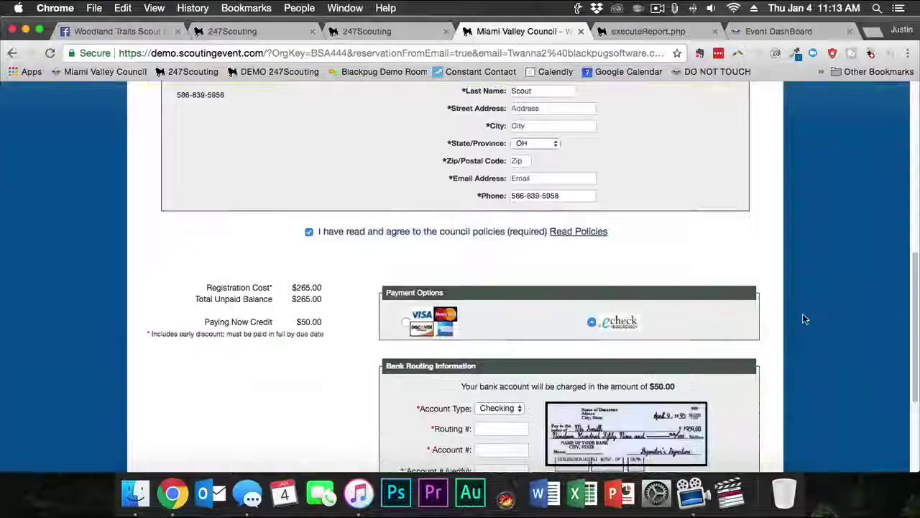
Open the dialog for linking other attendees to the same parent login, view its fields, and close it without adding one
{"action": "scroll", "coordinate": [803, 313], "scroll_direction": "up", "scroll_amount": 10}
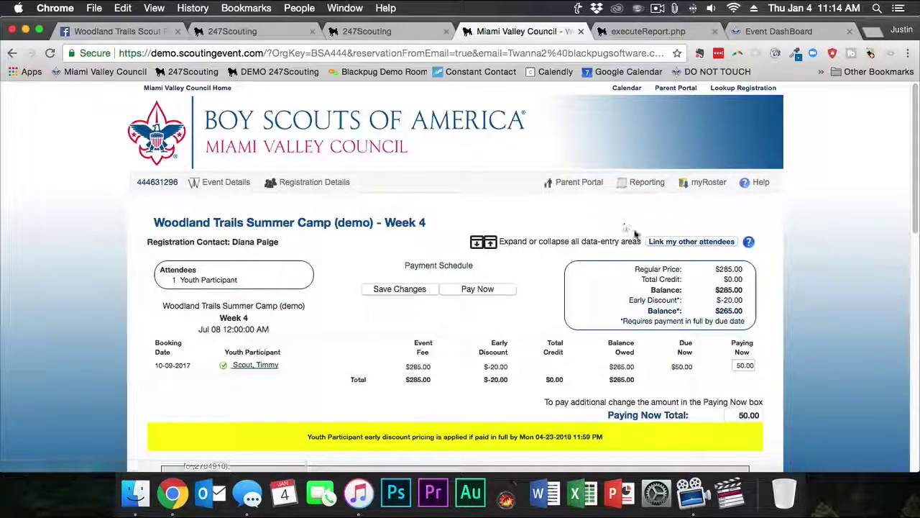
{"action": "left_click", "coordinate": [692, 241]}
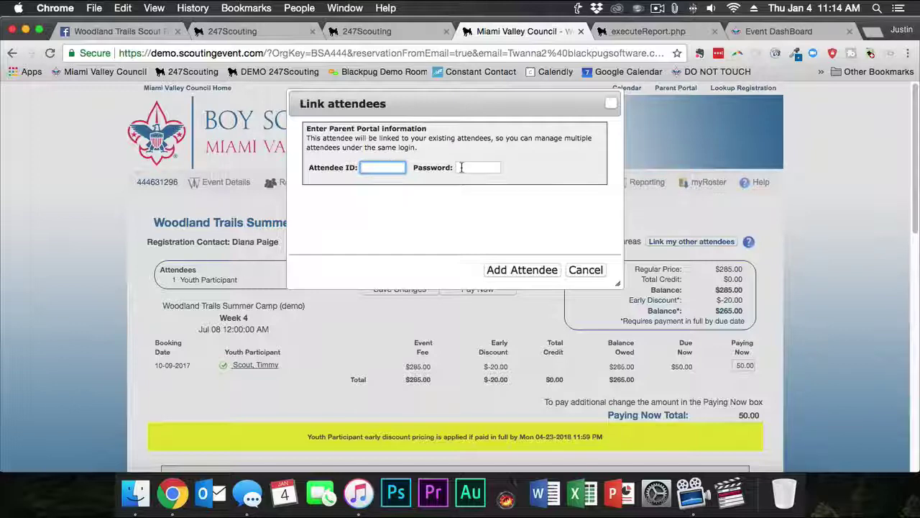
{"action": "left_click", "coordinate": [610, 105]}
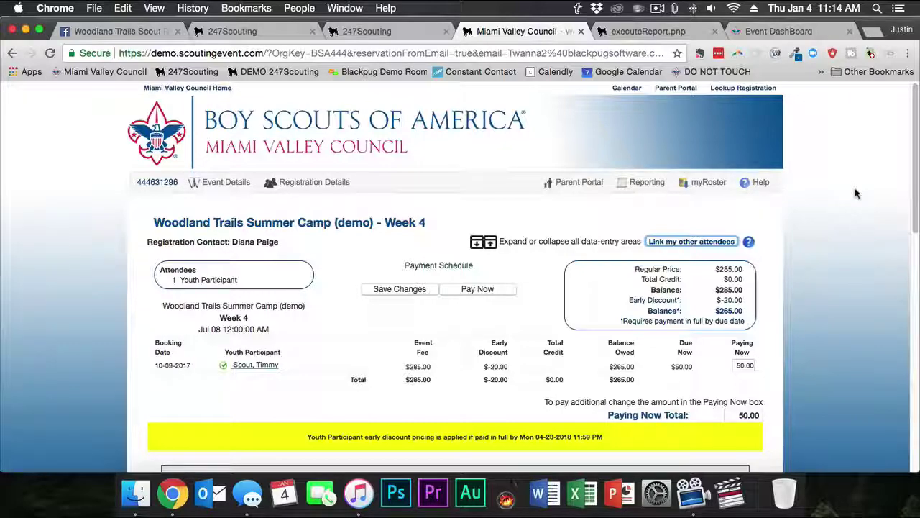
{"action": "scroll", "coordinate": [863, 198], "scroll_direction": "down", "scroll_amount": 2}
{"action": "left_click", "coordinate": [867, 200]}
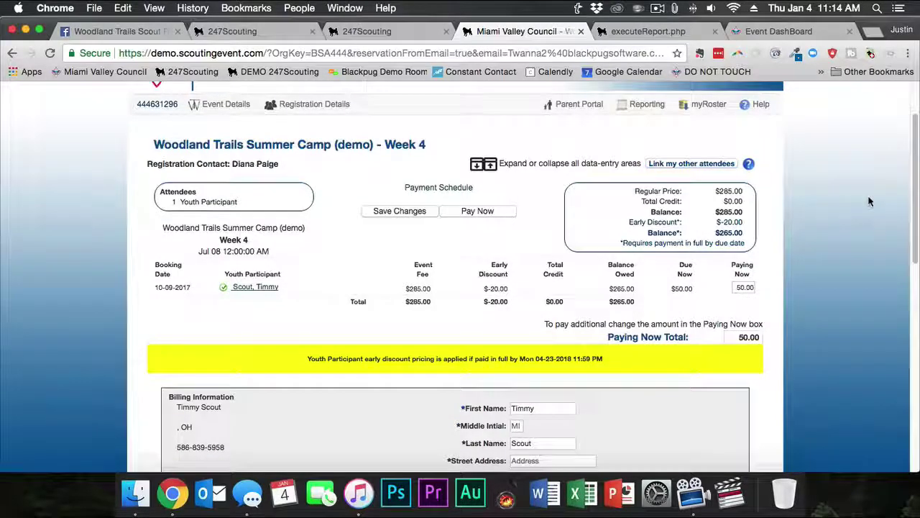
{"action": "scroll", "coordinate": [870, 201], "scroll_direction": "down", "scroll_amount": 5}
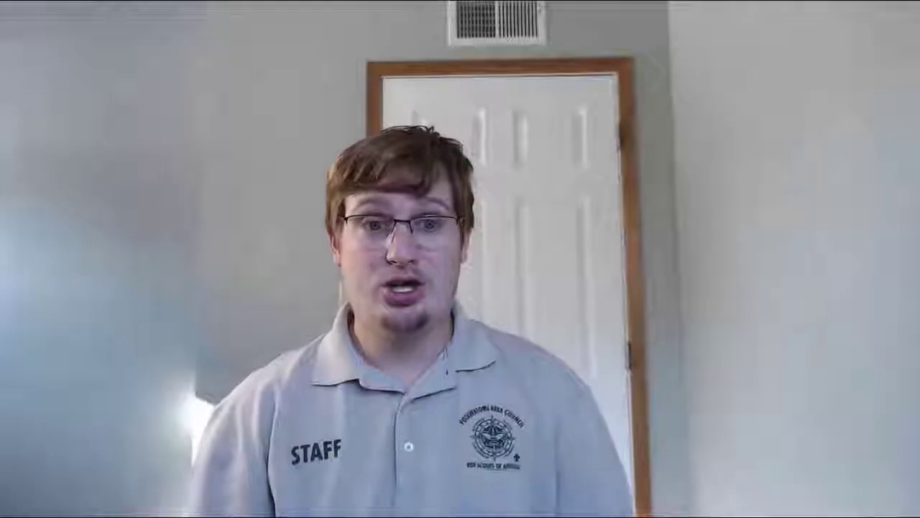